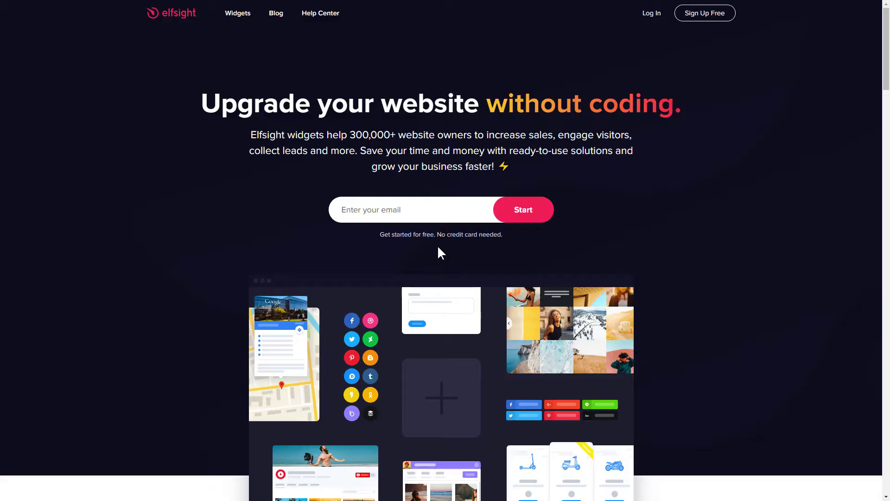
mouse_move(237, 13)
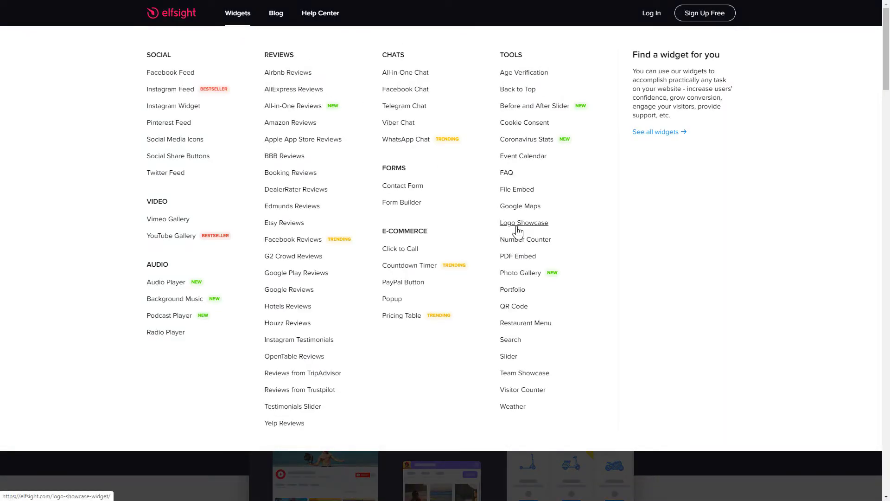
Create a Logo Showcase widget from the Our Clients template, after previewing Call to Action and Infinite Carousel
click(517, 231)
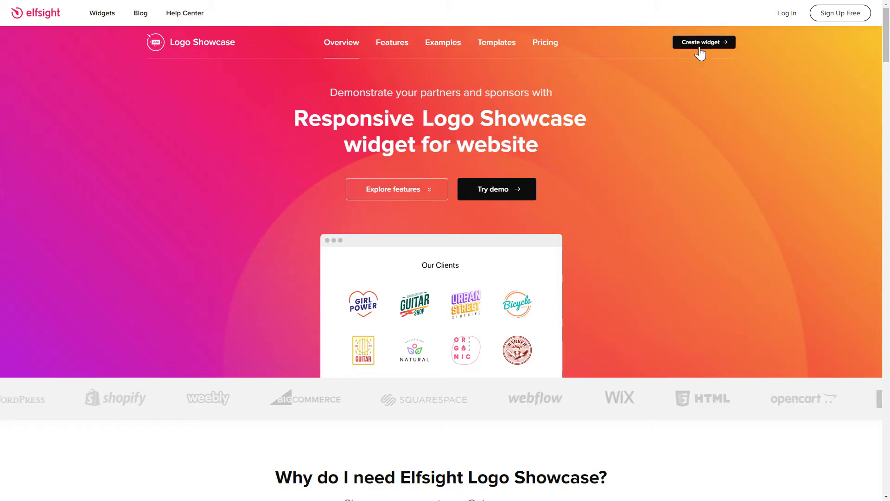
click(701, 44)
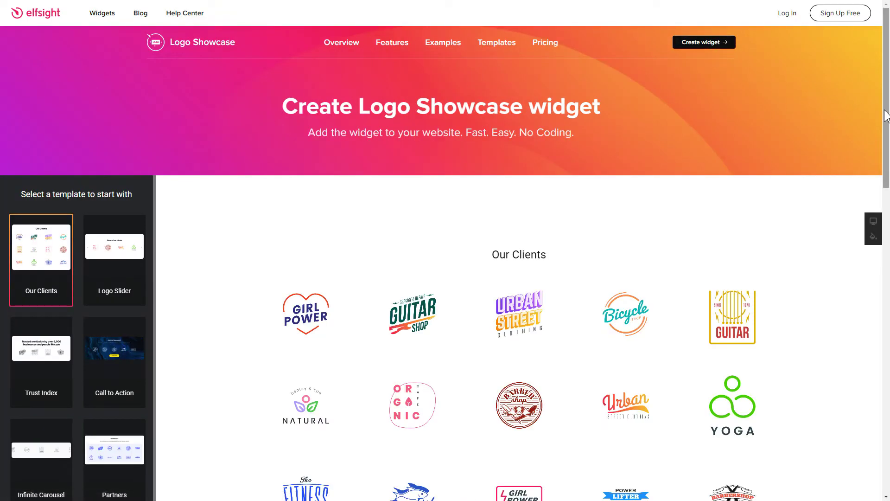
drag(882, 123, 883, 142)
scroll(882, 143, down, 2)
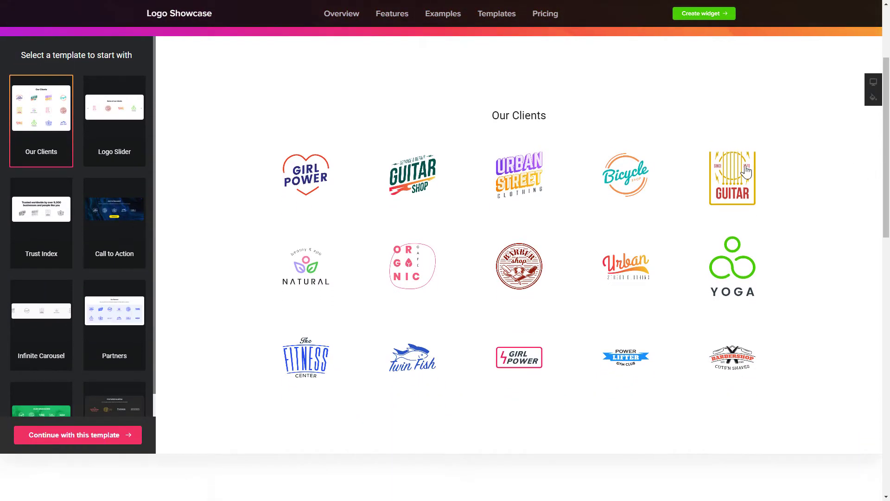
click(115, 230)
click(42, 332)
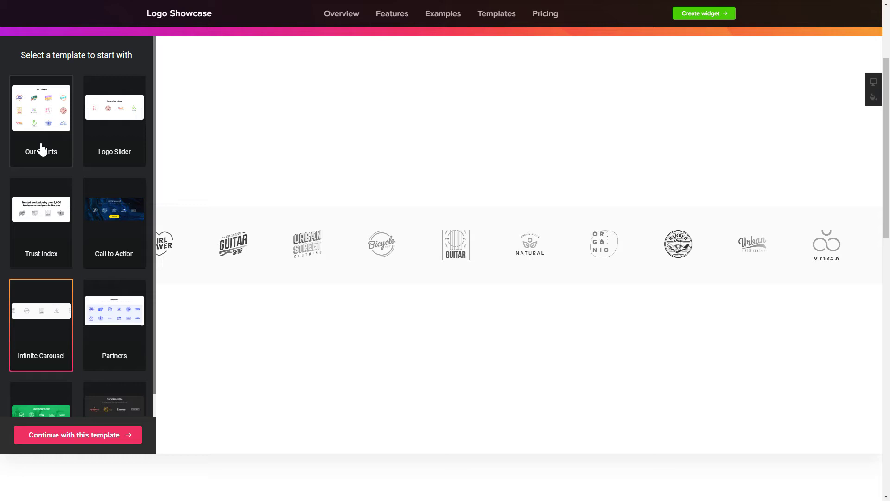
click(40, 149)
click(74, 438)
click(93, 104)
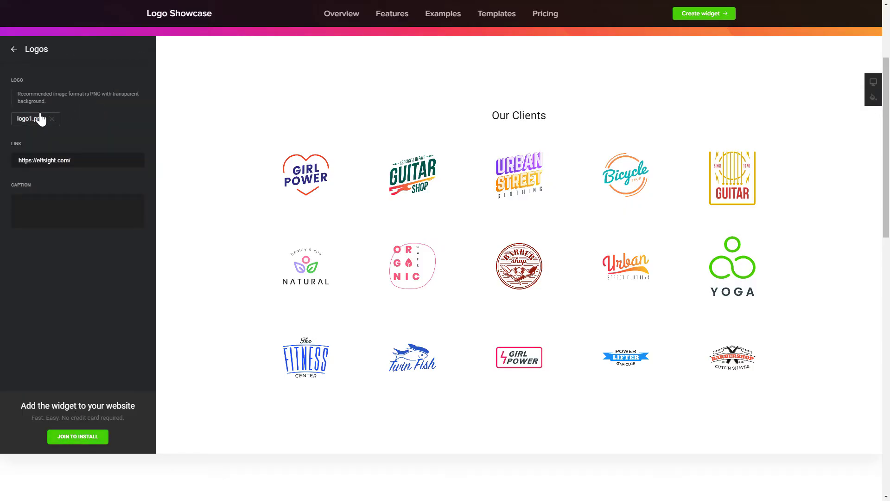
click(34, 118)
click(575, 123)
click(14, 49)
click(151, 102)
drag(150, 102, 152, 242)
click(55, 62)
click(83, 63)
Return to the logo list and open the Elfsight Apps sign-up popup via JOIN TO INSTALL
click(24, 61)
click(76, 439)
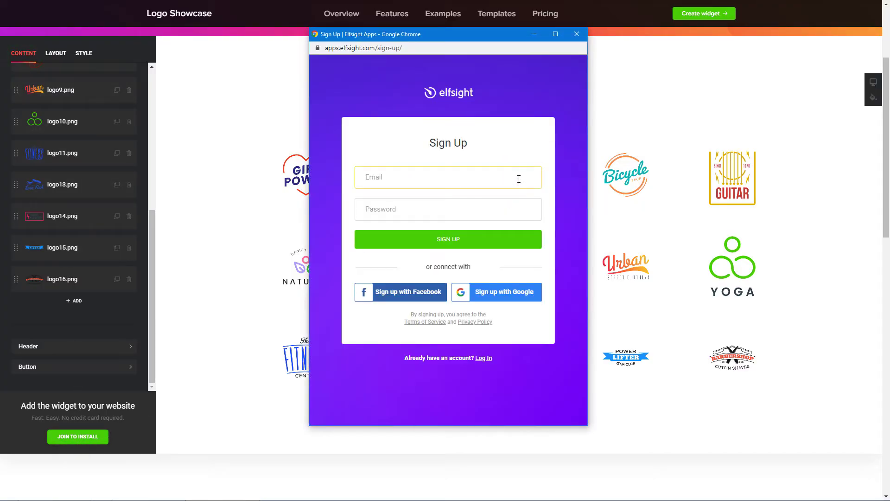